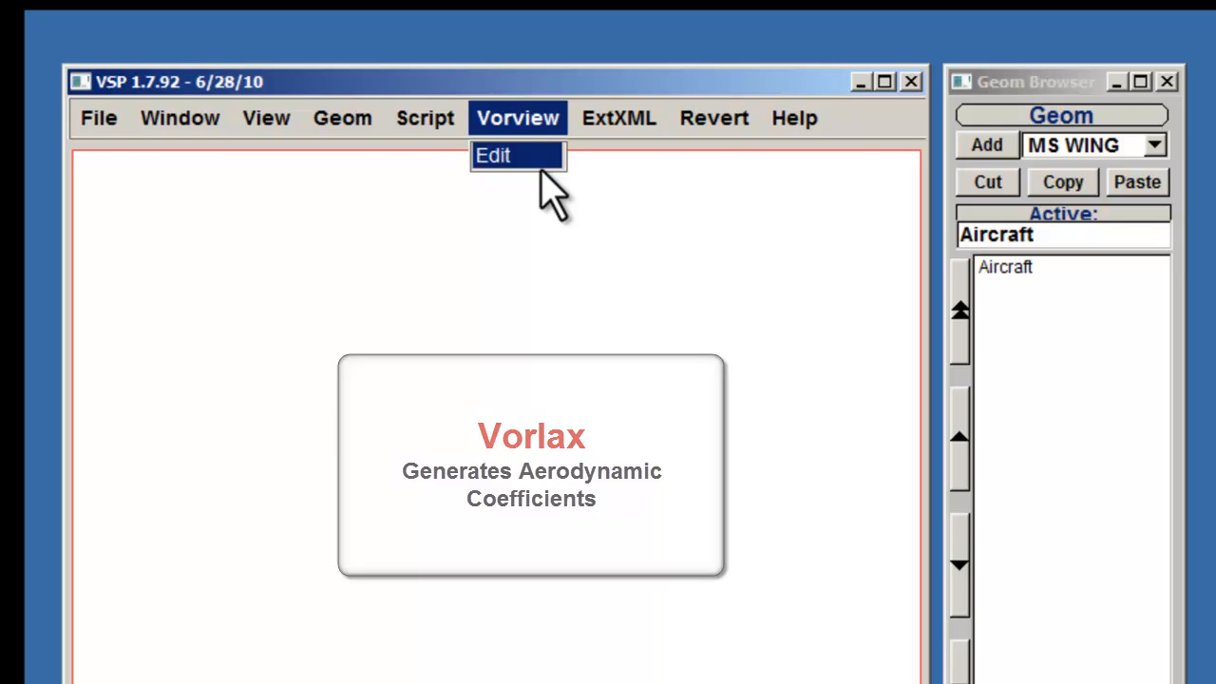
Add an MS WING component to the aircraft and open the Vorview editor
{"action": "left_click", "coordinate": [544, 176]}
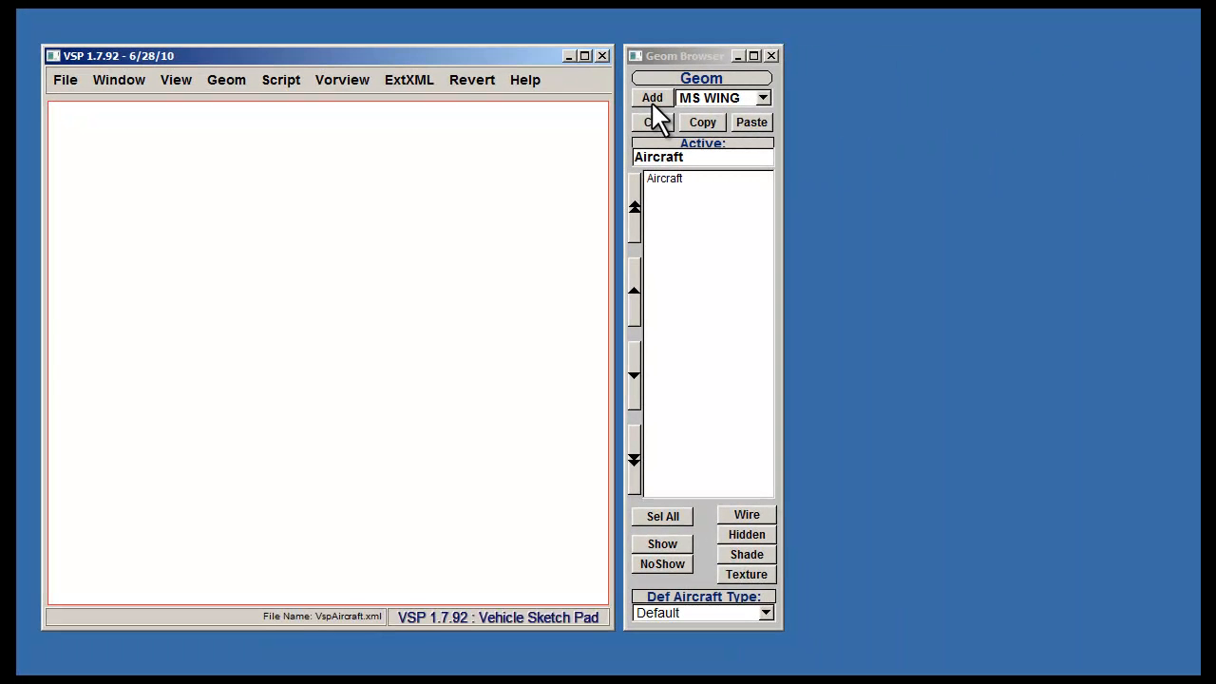
{"action": "left_click", "coordinate": [651, 99]}
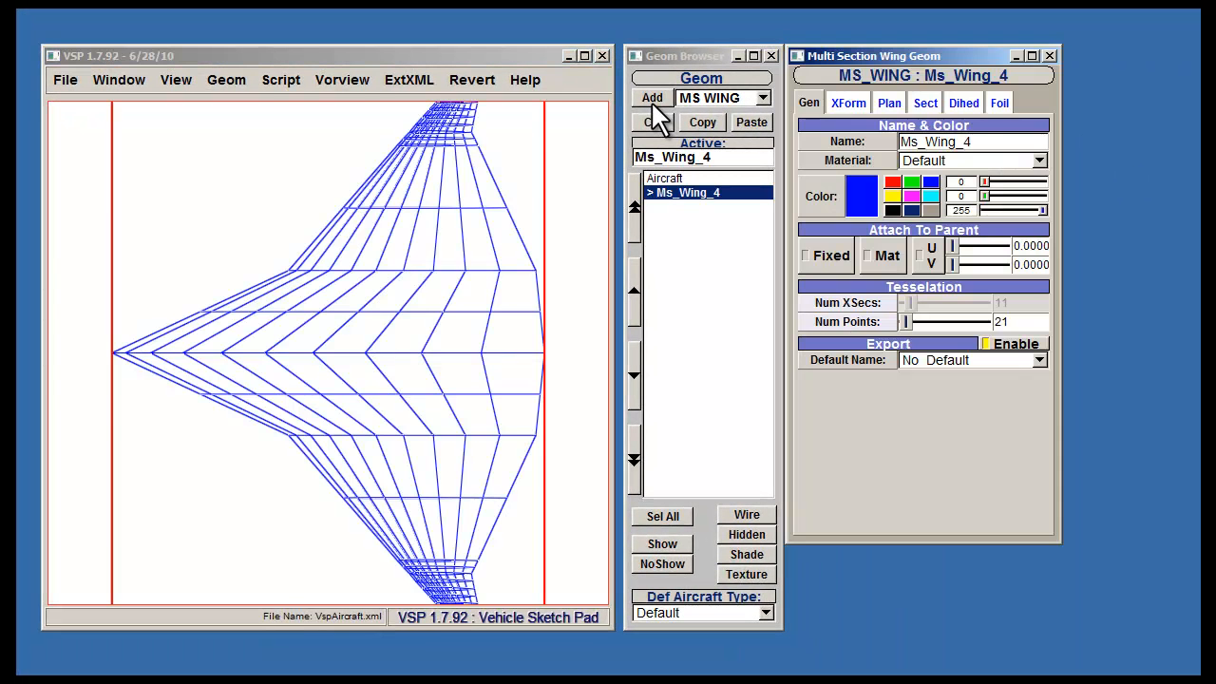
{"action": "left_click_drag", "start_coordinate": [532, 133], "coordinate": [323, 59]}
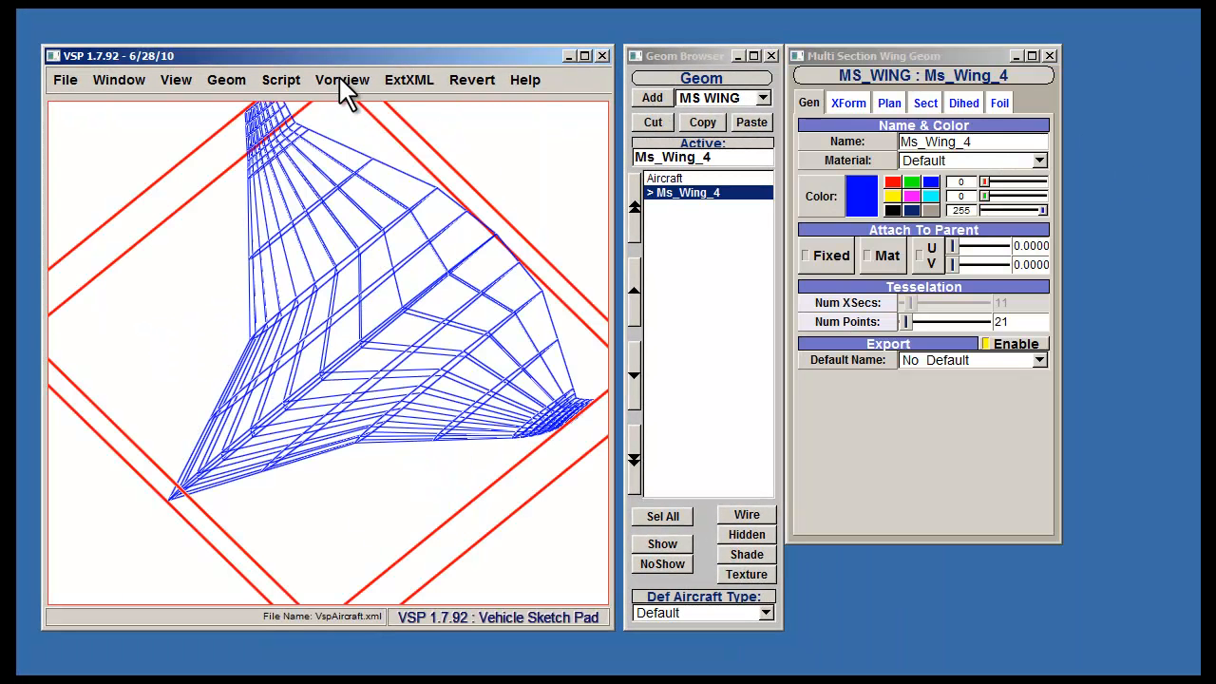
{"action": "left_click", "coordinate": [339, 76]}
{"action": "left_click", "coordinate": [343, 104]}
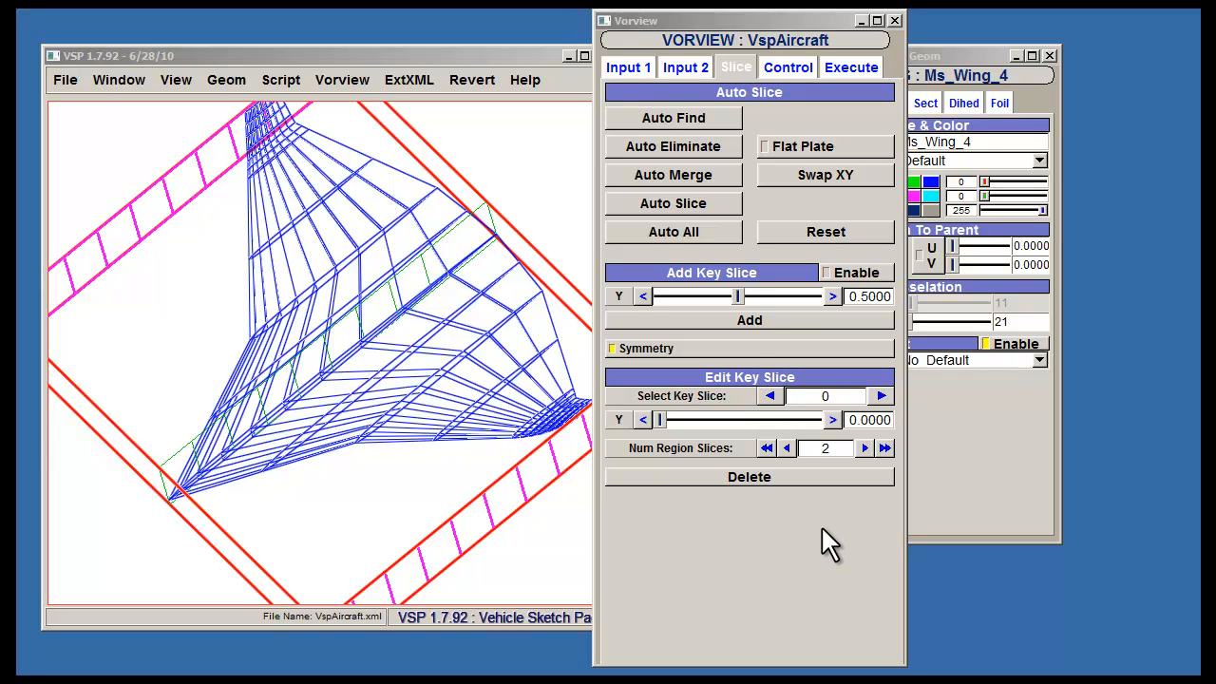
Set both the number of Mach numbers (NMACH) and the number of alphas (NALPHA) to 3
{"action": "left_click", "coordinate": [629, 66]}
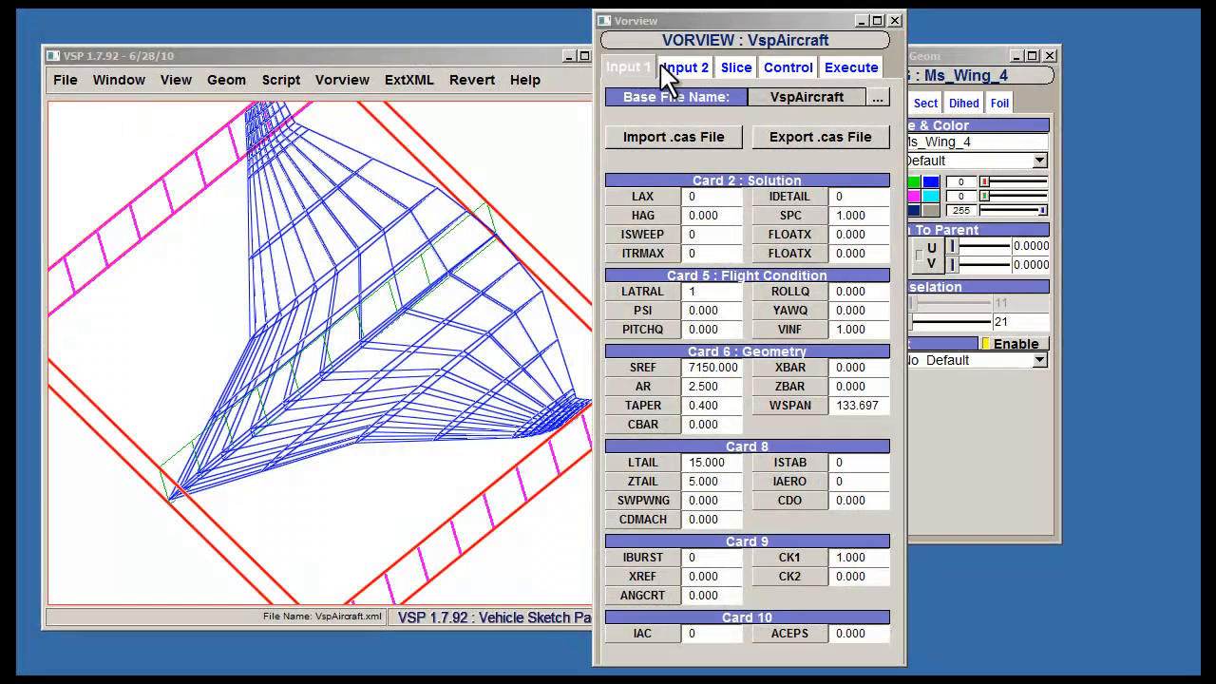
{"action": "left_click", "coordinate": [667, 76]}
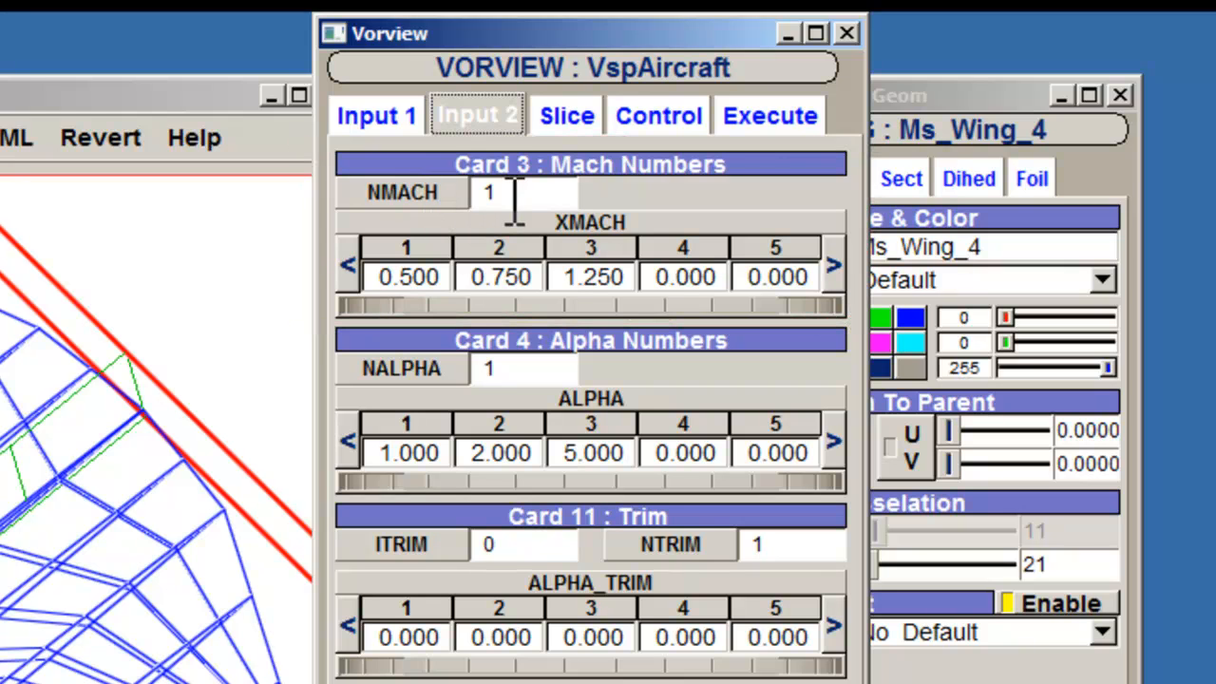
{"action": "double_click", "coordinate": [472, 196]}
{"action": "type", "text": "3"}
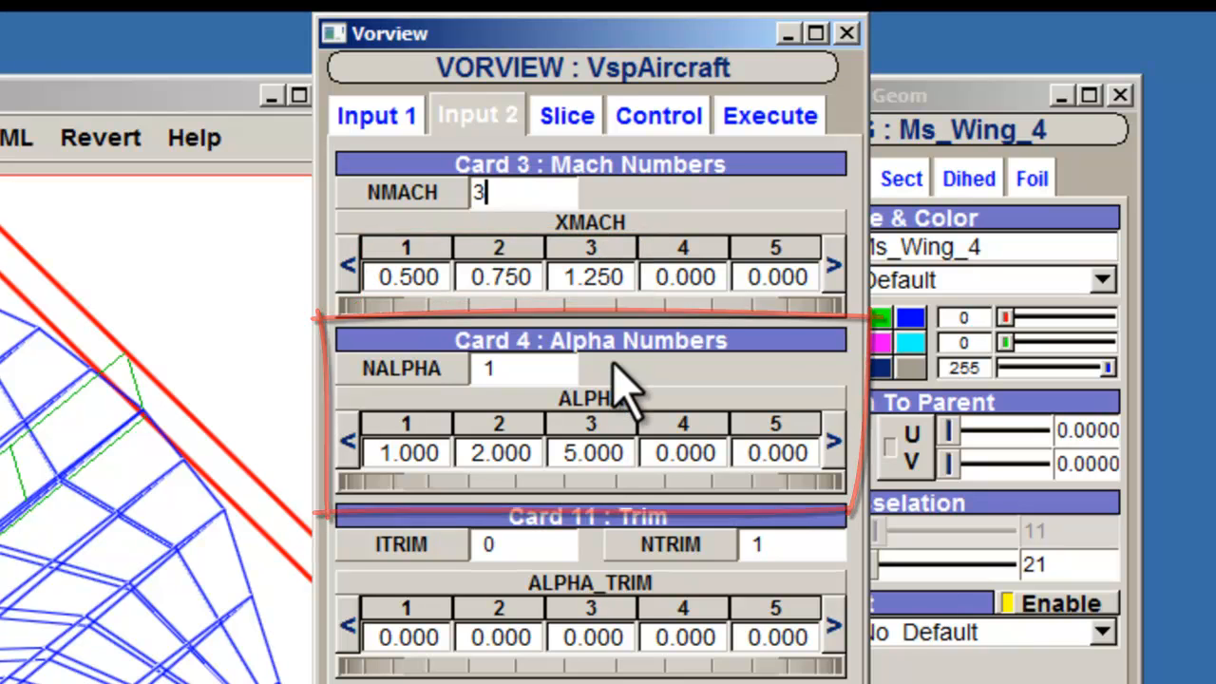
{"action": "left_click_drag", "start_coordinate": [502, 375], "coordinate": [421, 390]}
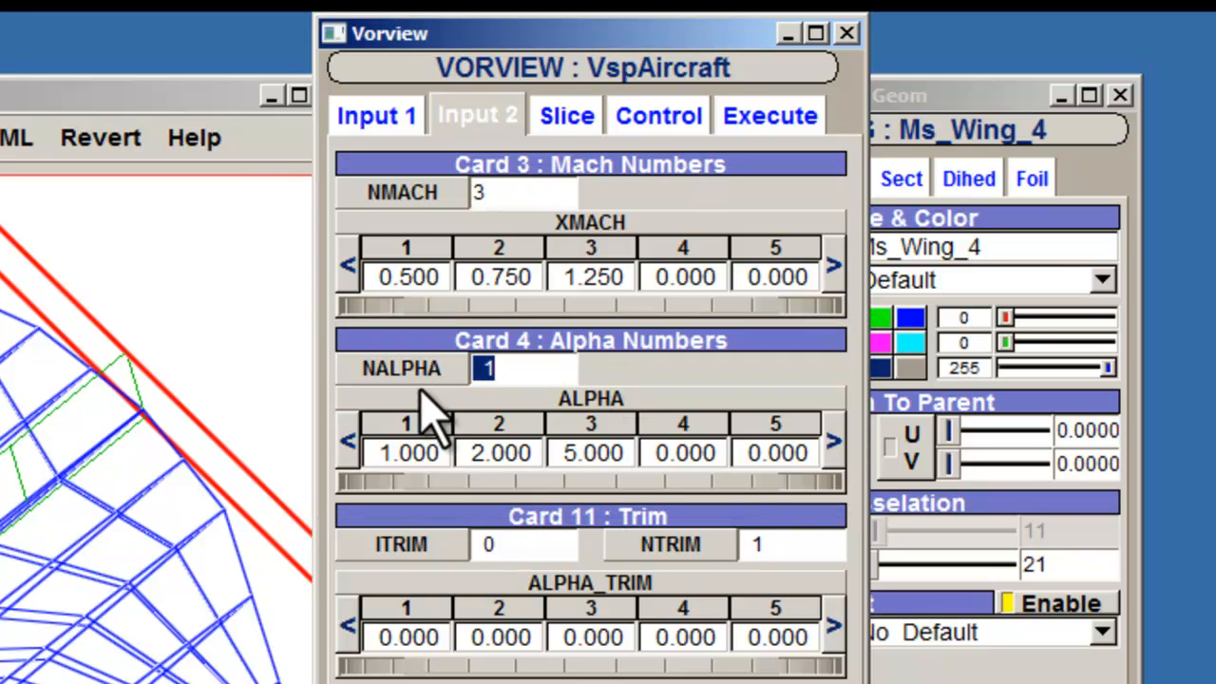
{"action": "type", "text": "3"}
{"action": "key", "text": "Tab"}
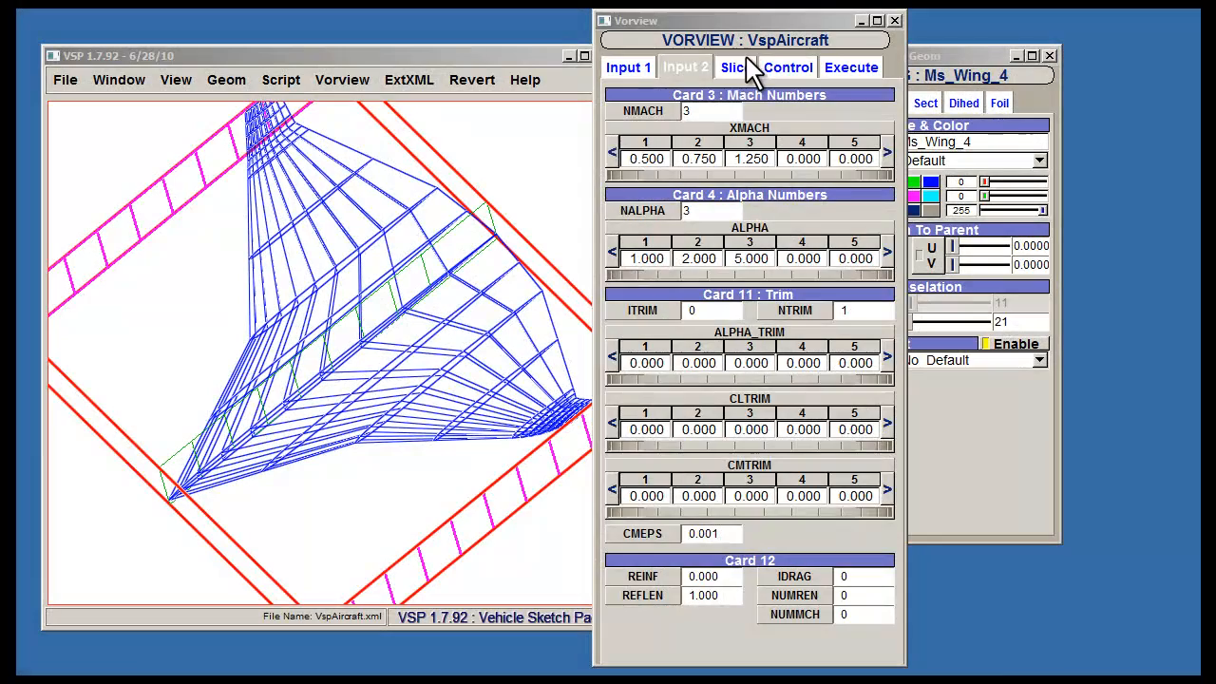
Slice the wing automatically with Auto Find, Auto Eliminate, Auto Merge and Auto Slice, finishing with Auto All
{"action": "left_click", "coordinate": [738, 66]}
{"action": "left_click_drag", "start_coordinate": [739, 46], "coordinate": [846, 32]}
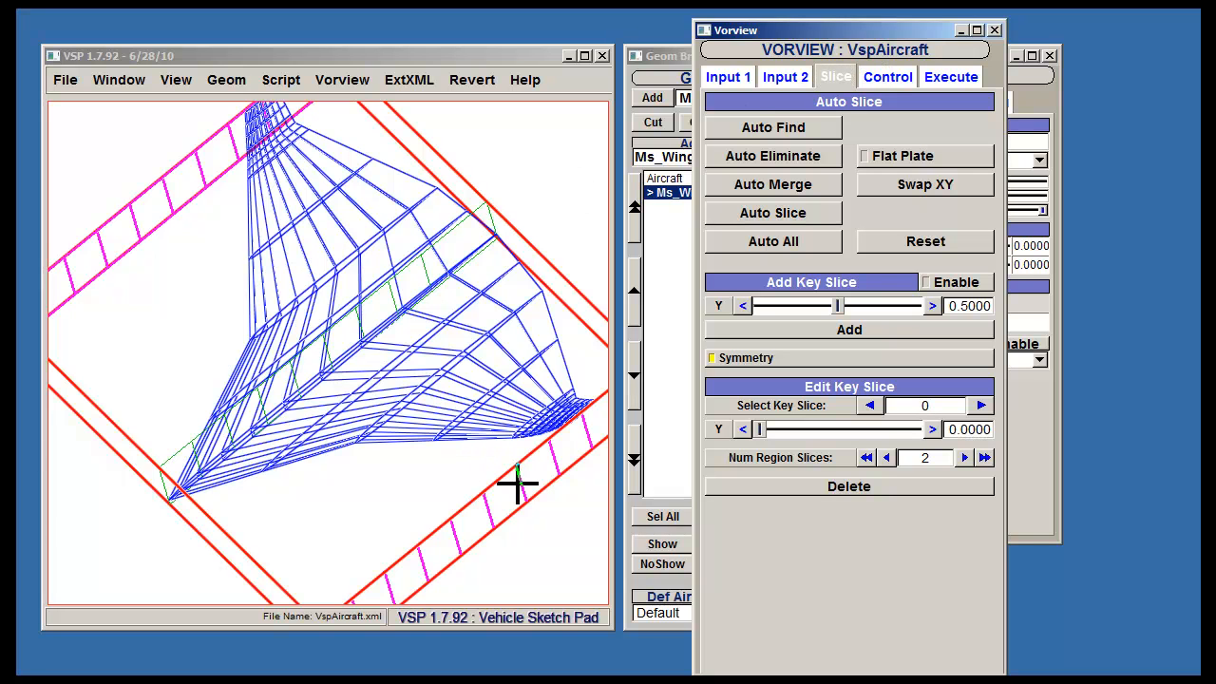
{"action": "left_click_drag", "start_coordinate": [412, 535], "coordinate": [404, 482]}
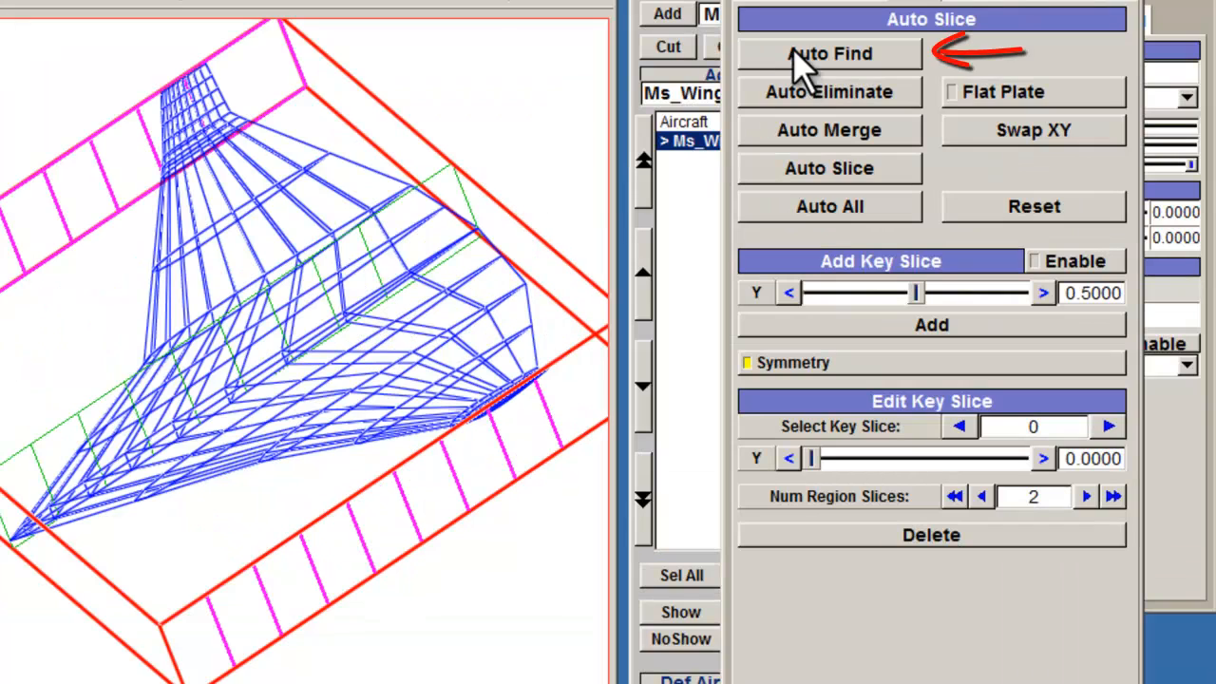
{"action": "left_click", "coordinate": [793, 63]}
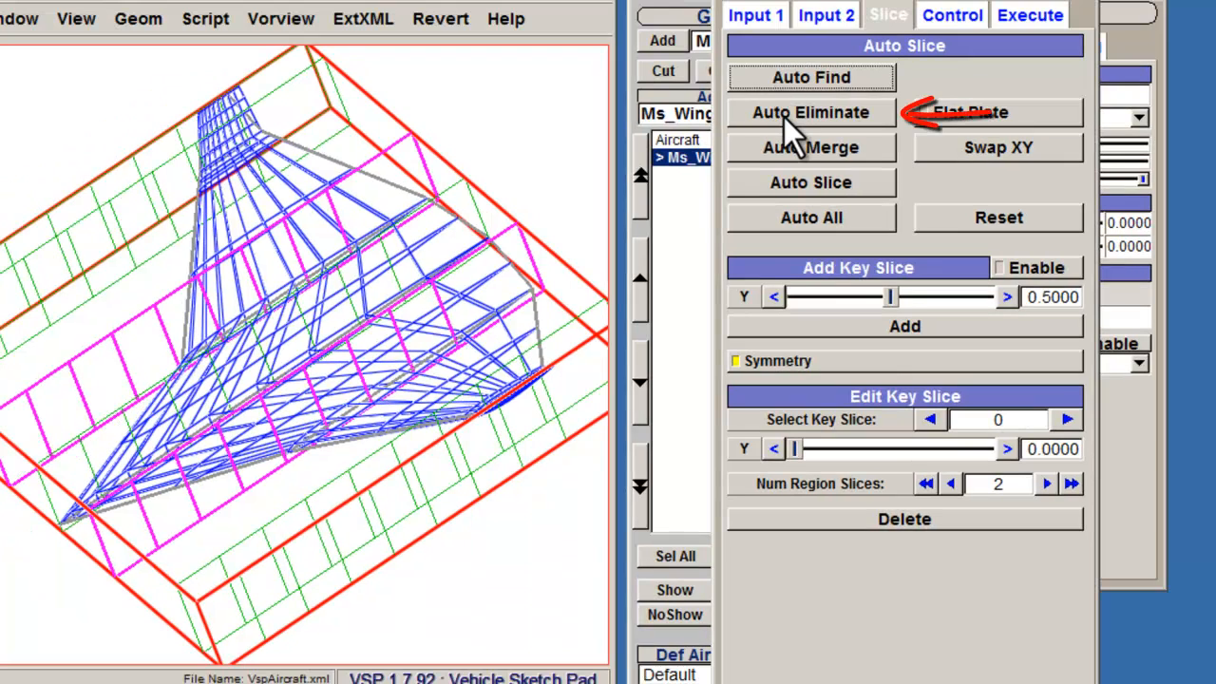
{"action": "left_click", "coordinate": [784, 117]}
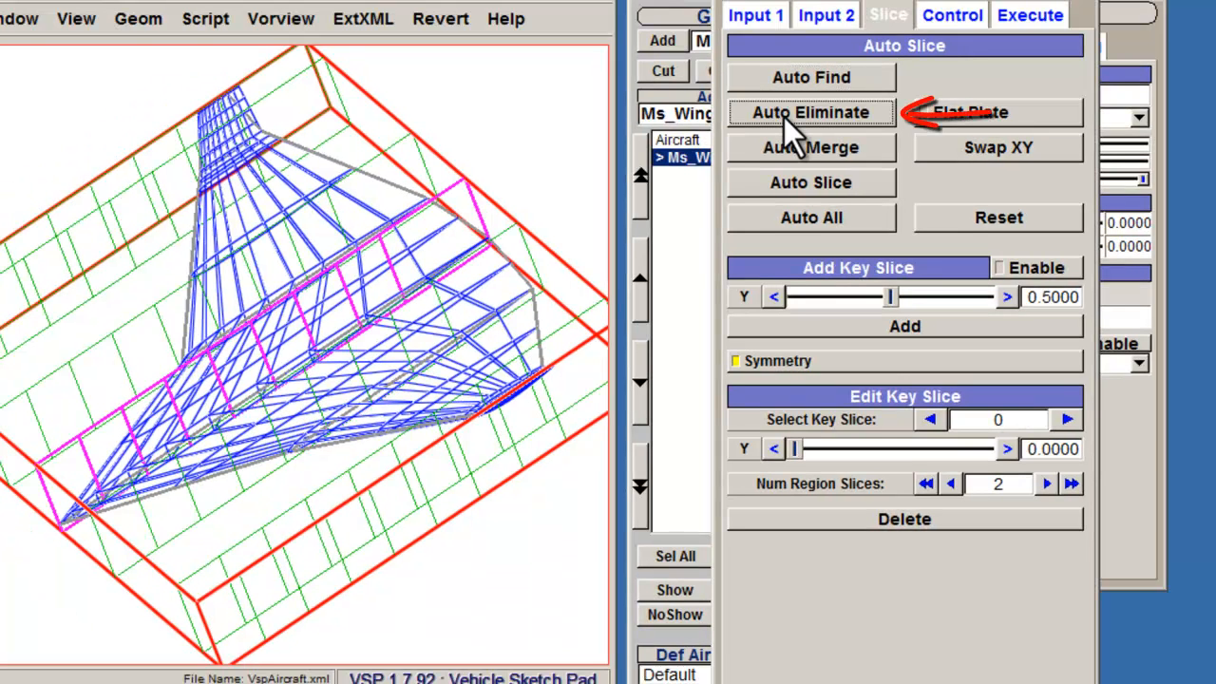
{"action": "left_click", "coordinate": [789, 148]}
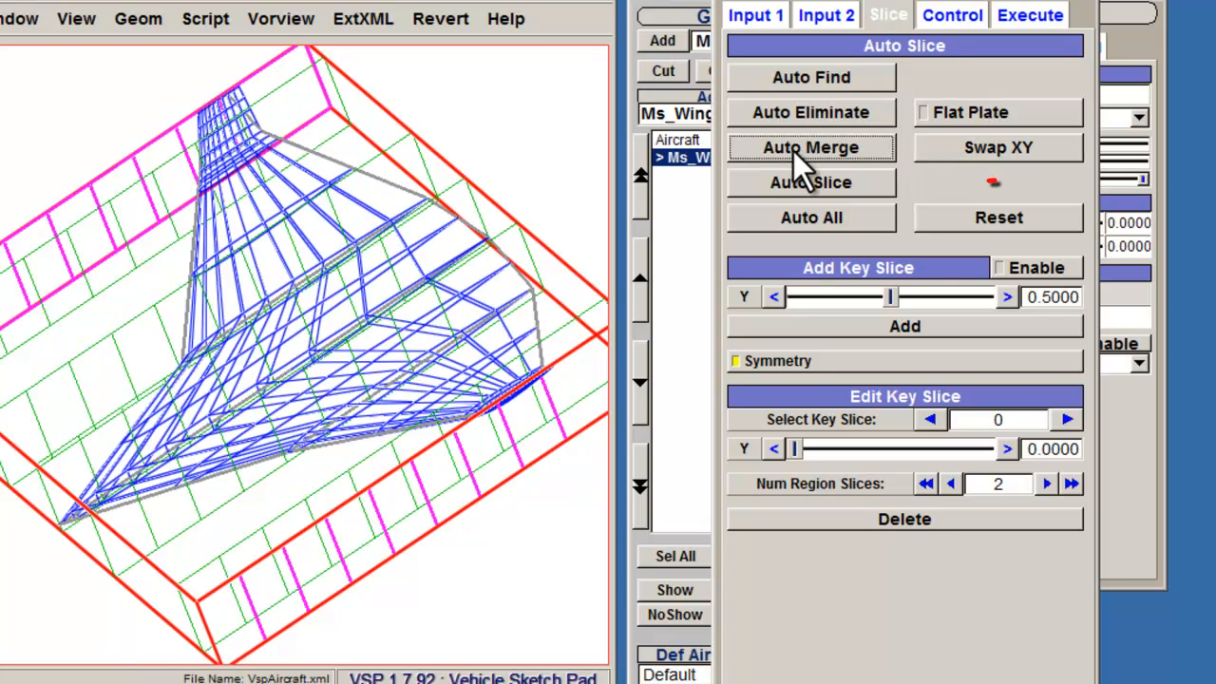
{"action": "left_click", "coordinate": [794, 179]}
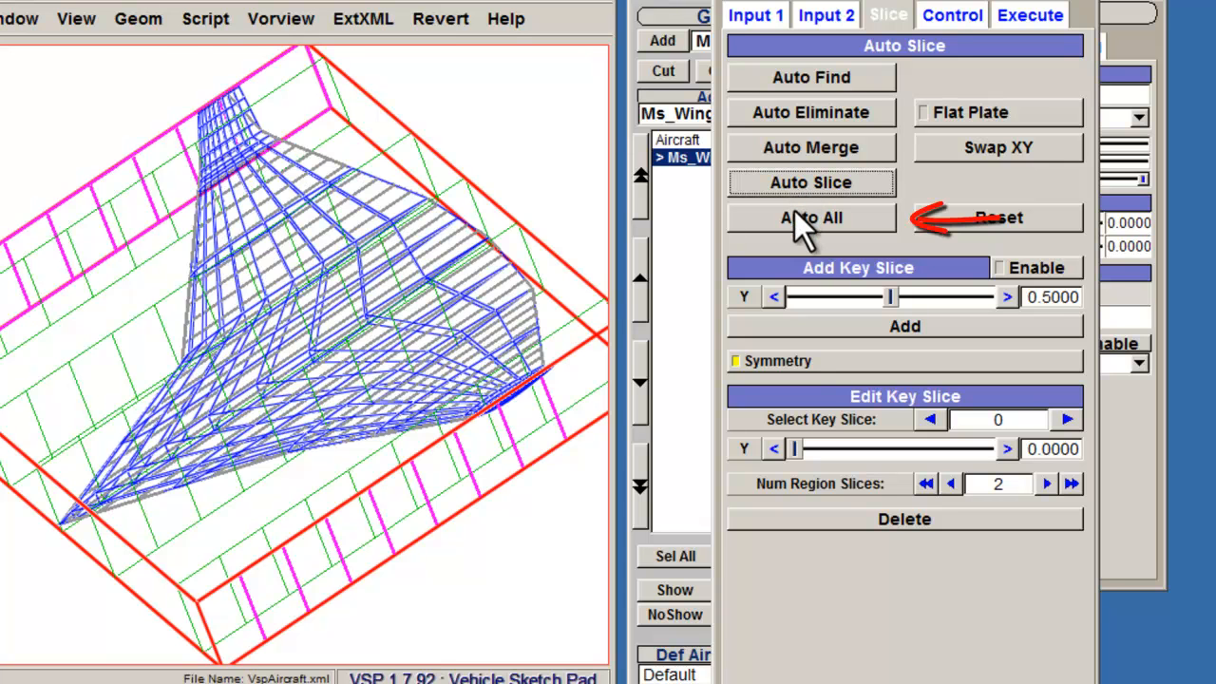
{"action": "left_click", "coordinate": [794, 214]}
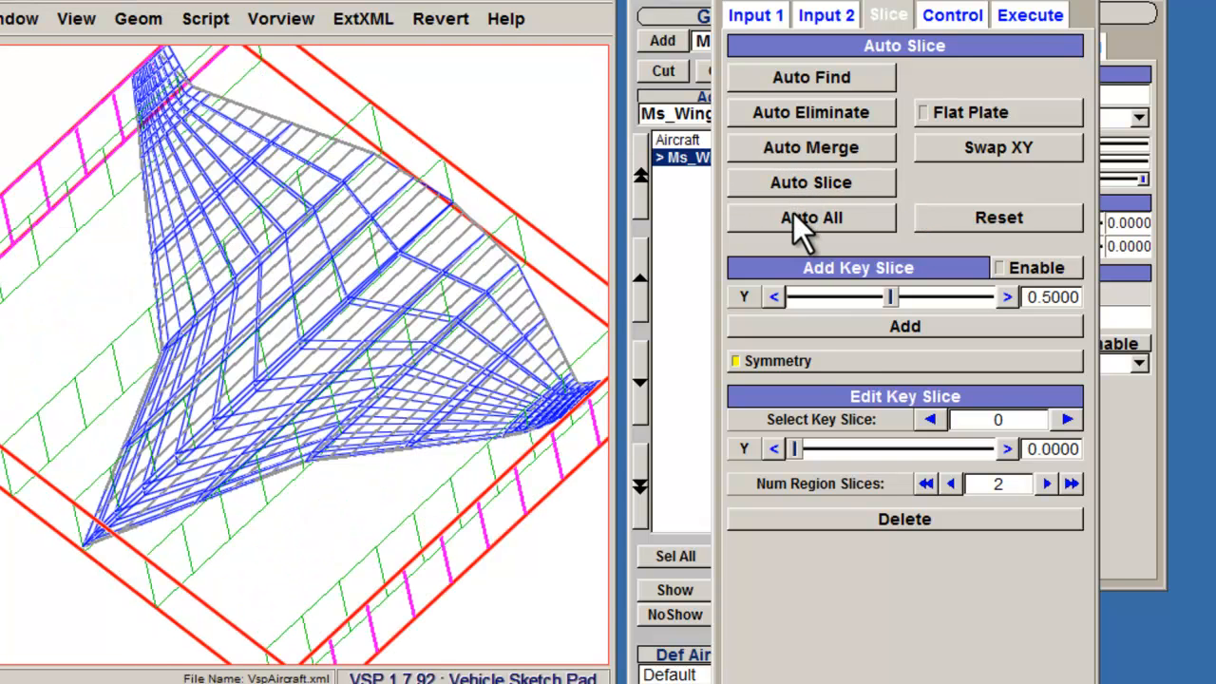
Enable adding key slices and add a symmetric key slice at about Y 0.8049
{"action": "left_click", "coordinate": [1009, 266]}
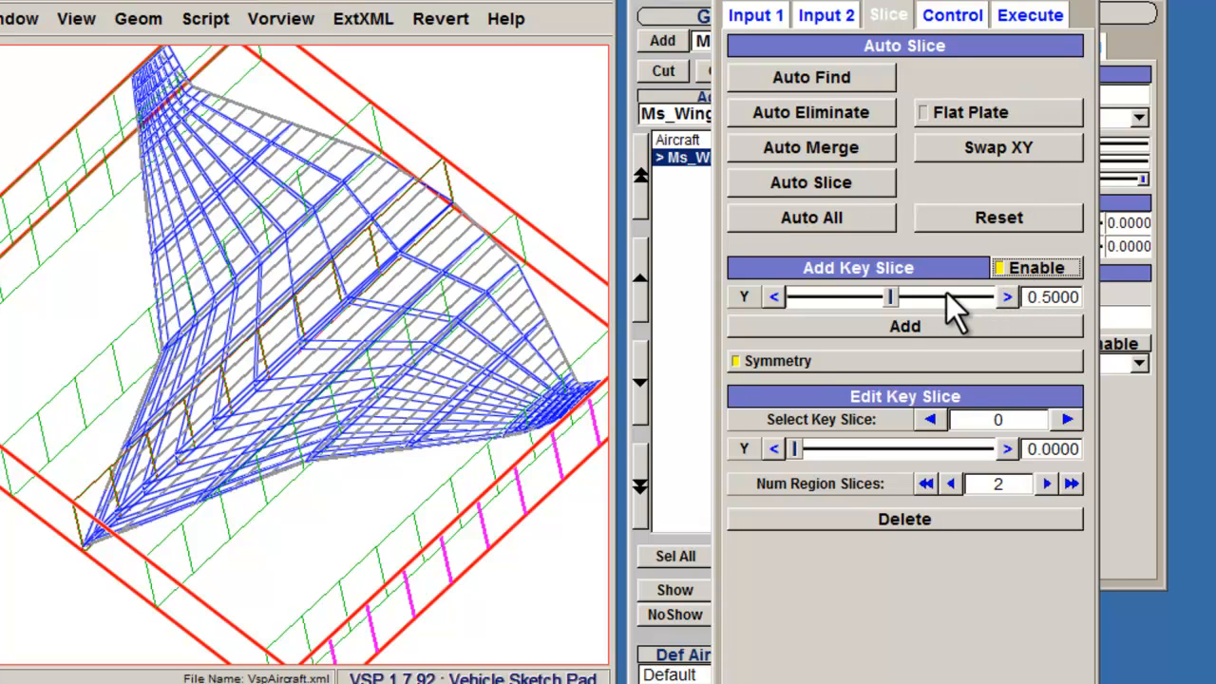
{"action": "left_click_drag", "start_coordinate": [889, 304], "coordinate": [929, 303]}
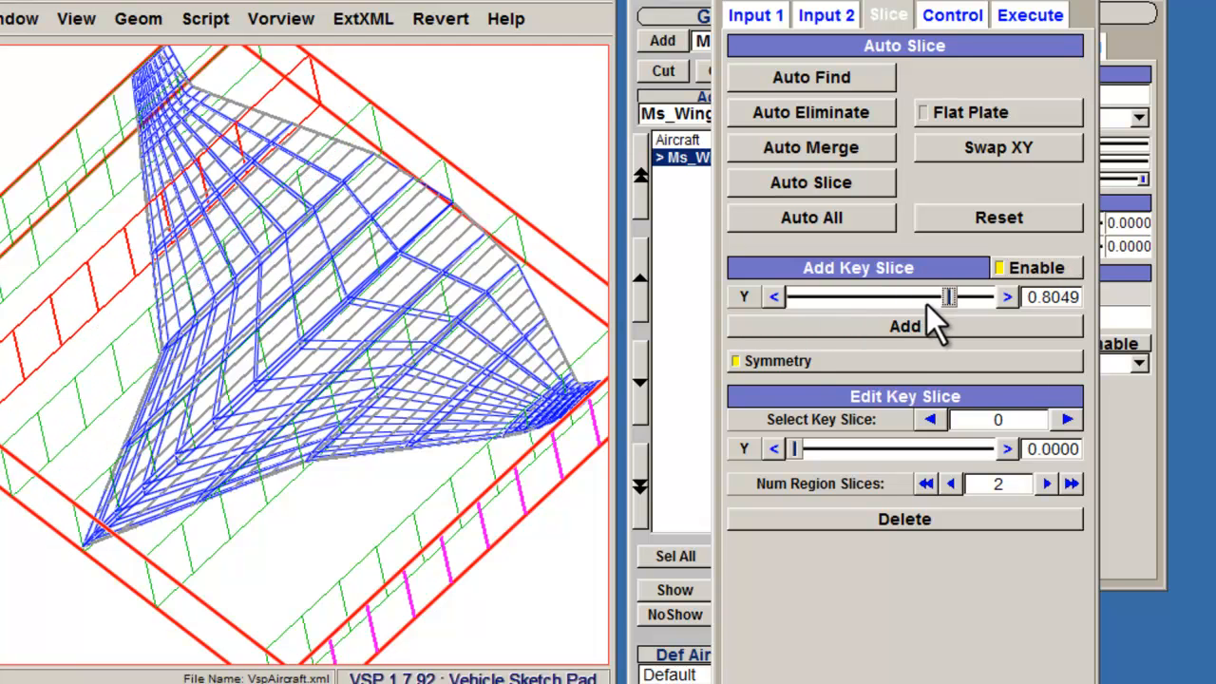
{"action": "left_click", "coordinate": [911, 331]}
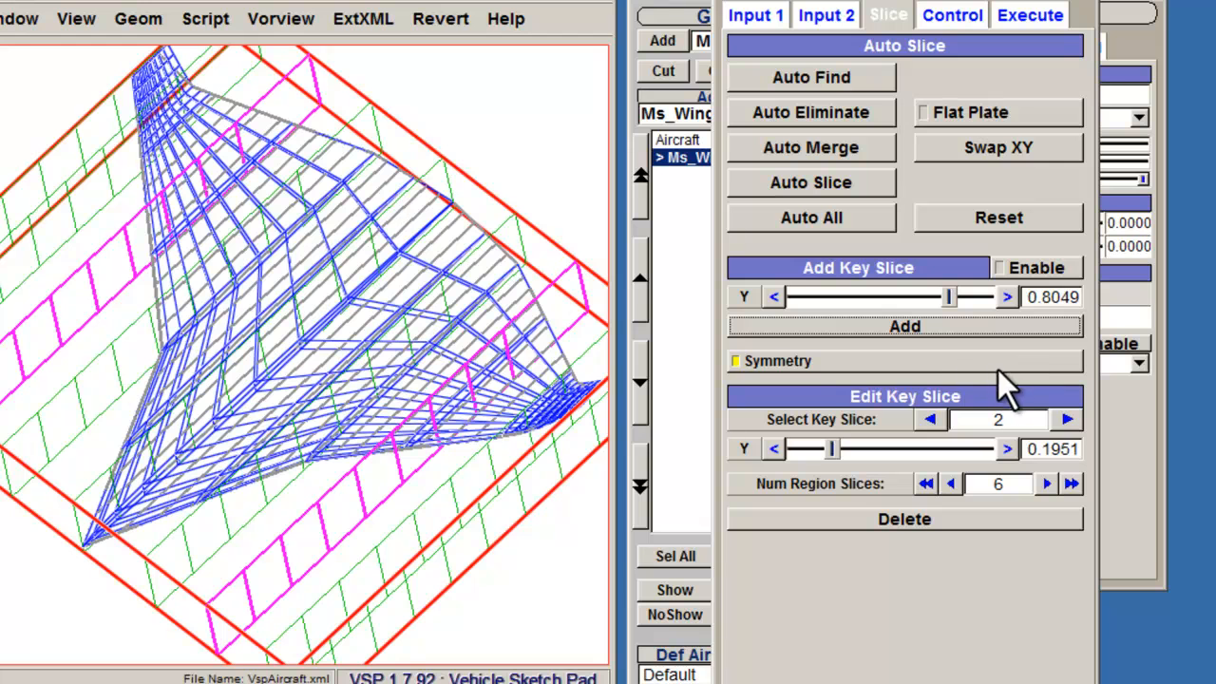
Select key slice 3 and move it to about Y 0.3171
{"action": "left_click", "coordinate": [1068, 420]}
{"action": "left_click", "coordinate": [1067, 420]}
{"action": "left_click", "coordinate": [1066, 420]}
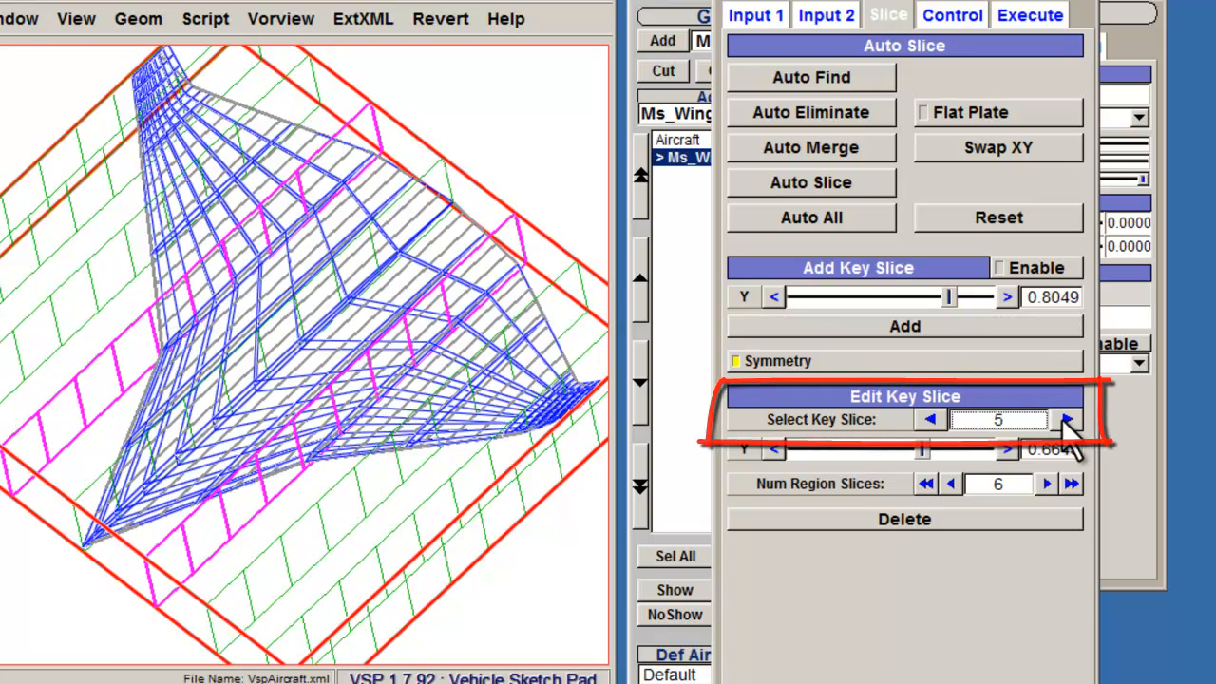
{"action": "left_click", "coordinate": [932, 422]}
{"action": "left_click", "coordinate": [932, 421]}
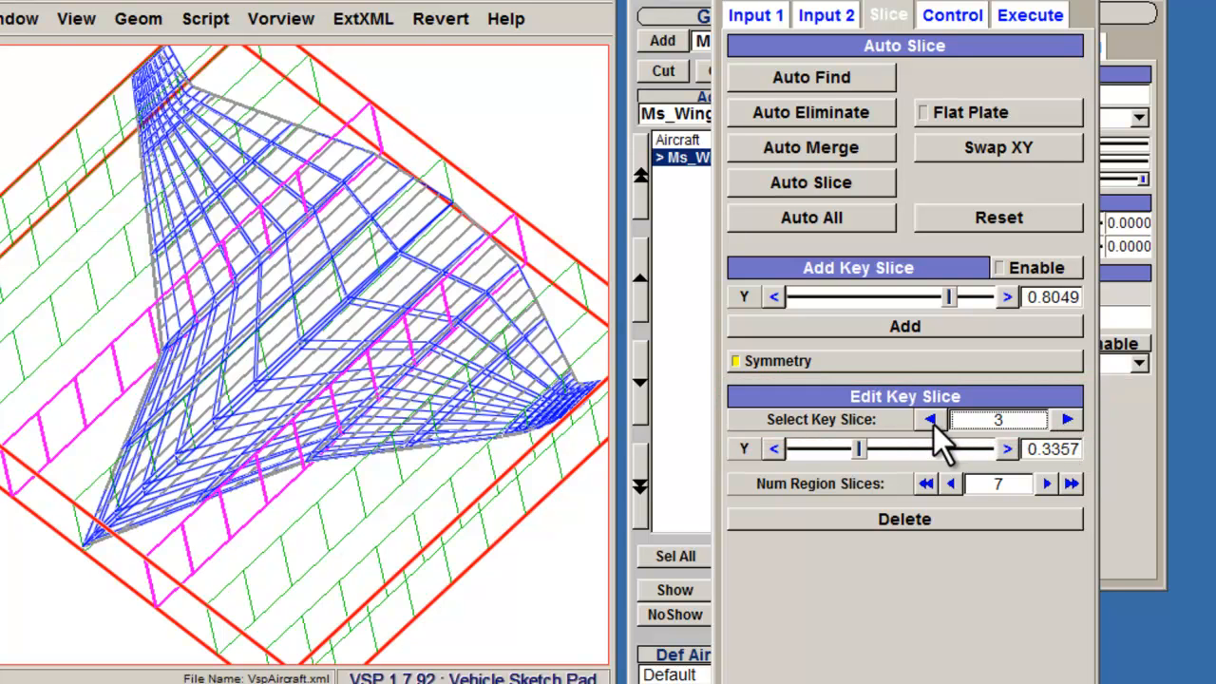
{"action": "mouse_move", "coordinate": [860, 448]}
{"action": "left_mouse_down"}
{"action": "mouse_move", "coordinate": [915, 449]}
{"action": "mouse_move", "coordinate": [837, 454]}
{"action": "mouse_move", "coordinate": [856, 455]}
{"action": "left_mouse_up"}
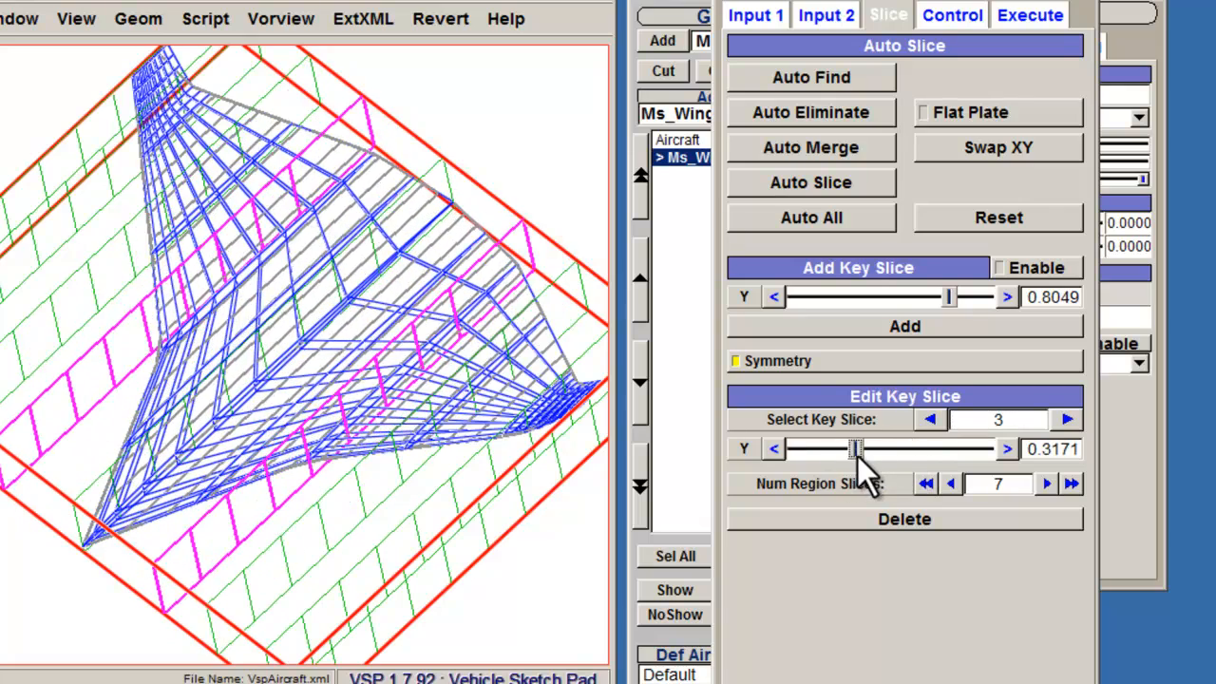
Set the number of region slices for key slice 3 to 9 and delete that key slice
{"action": "left_click", "coordinate": [1043, 489]}
{"action": "left_click", "coordinate": [1042, 488]}
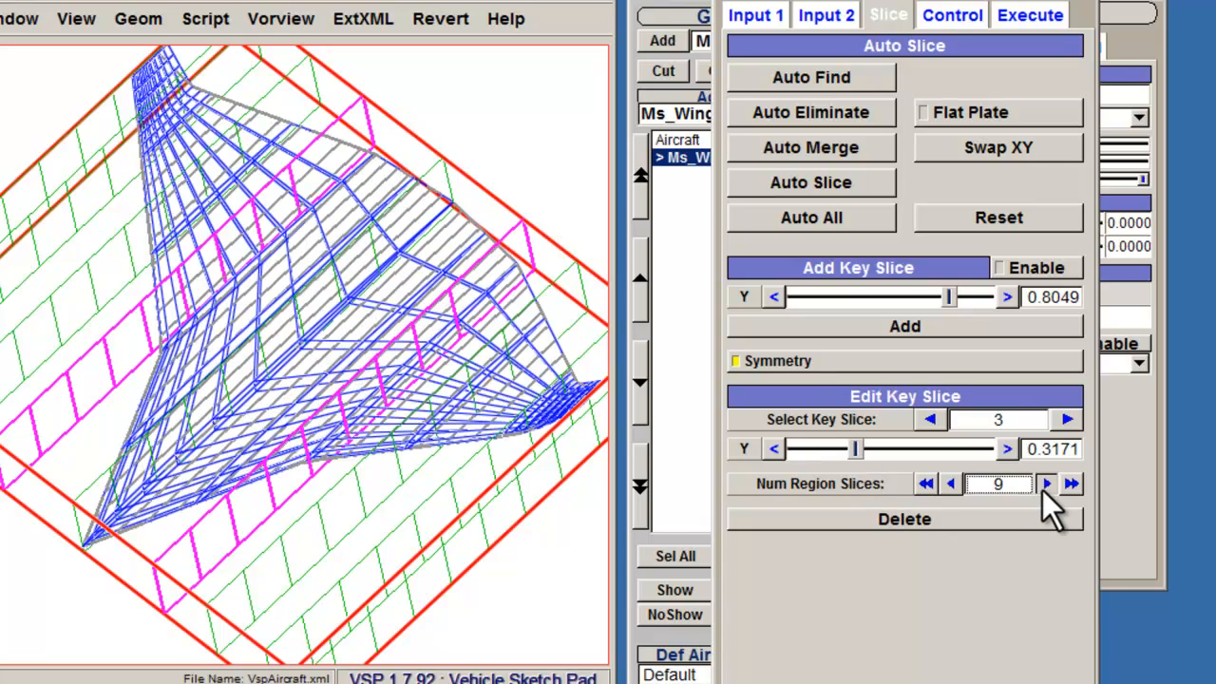
{"action": "left_click", "coordinate": [955, 519]}
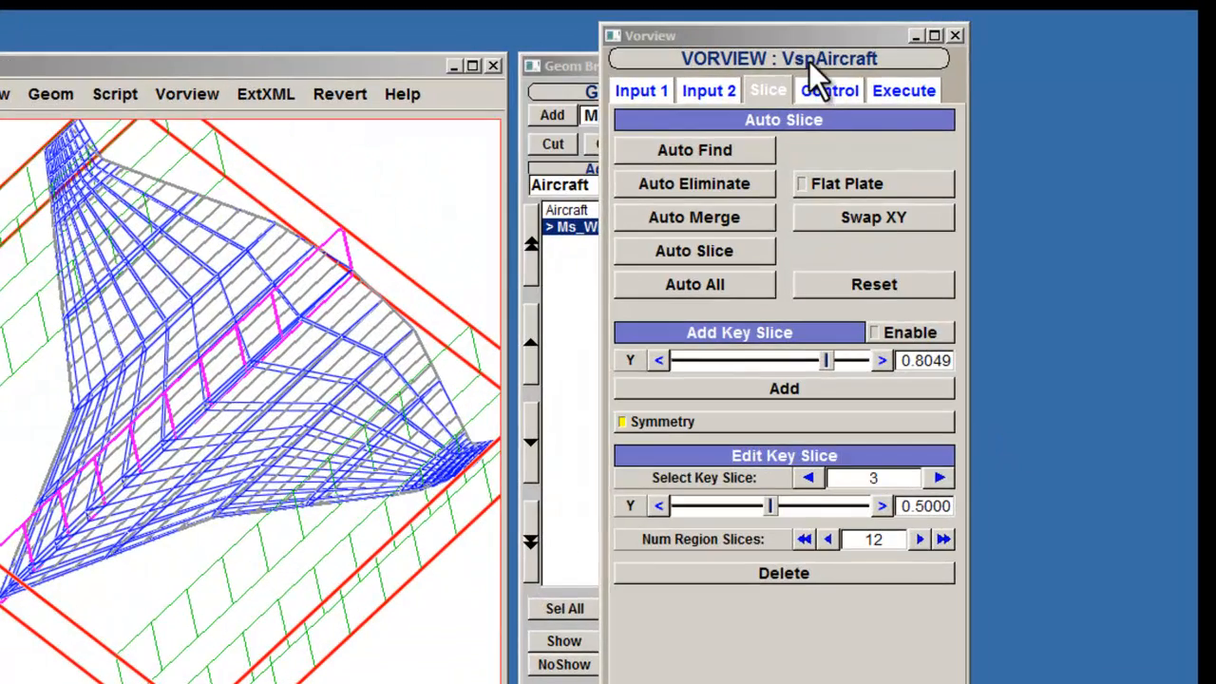
Create a Flap control surface named Elevator with an angle of 4
{"action": "left_click", "coordinate": [826, 89]}
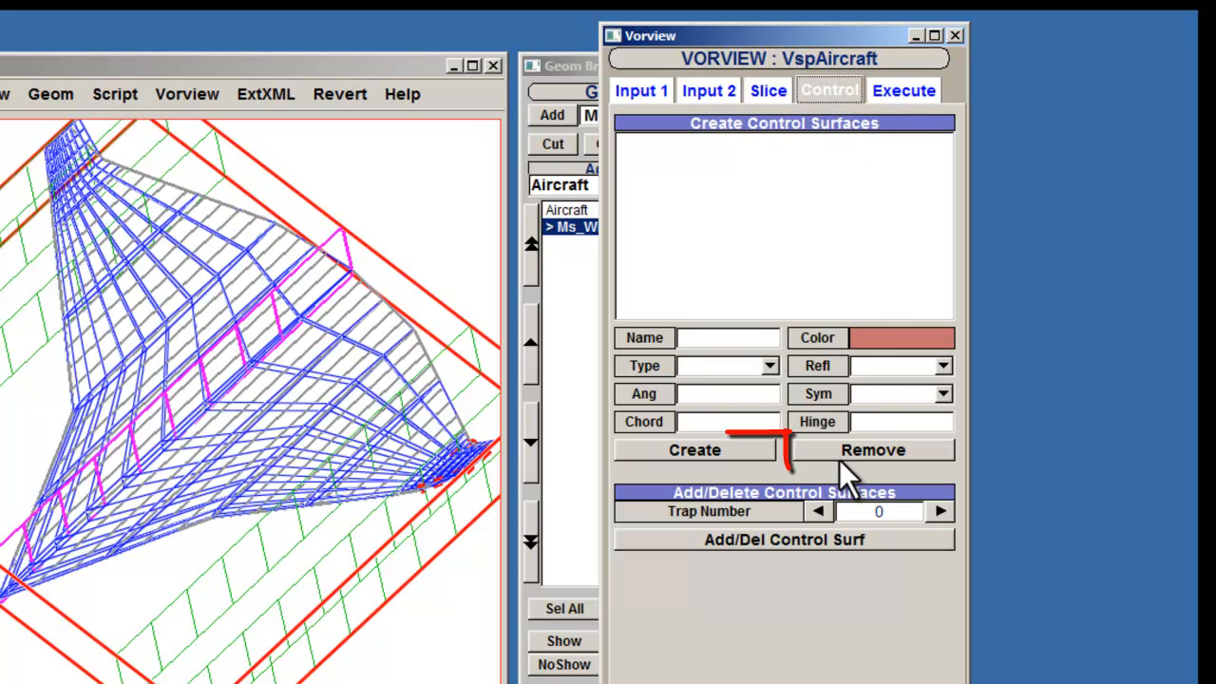
{"action": "left_click", "coordinate": [728, 457]}
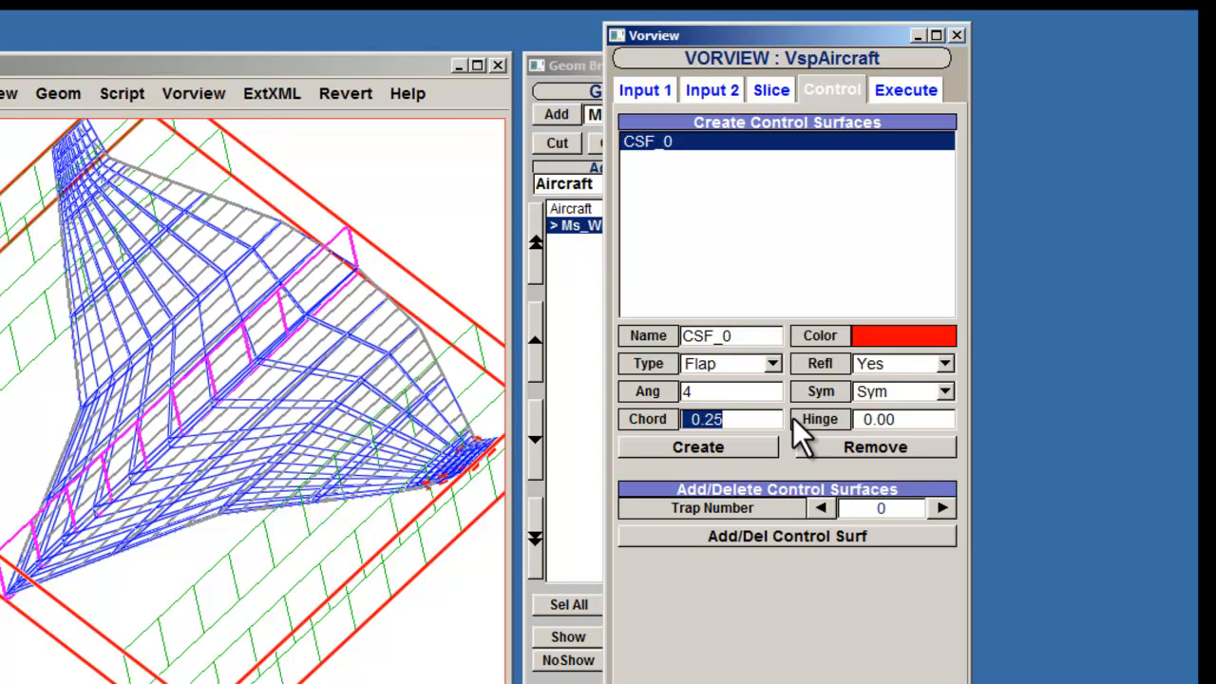
{"action": "left_click", "coordinate": [767, 337]}
{"action": "left_click_drag", "start_coordinate": [768, 337], "coordinate": [580, 328]}
{"action": "type", "text": "Elevat"}
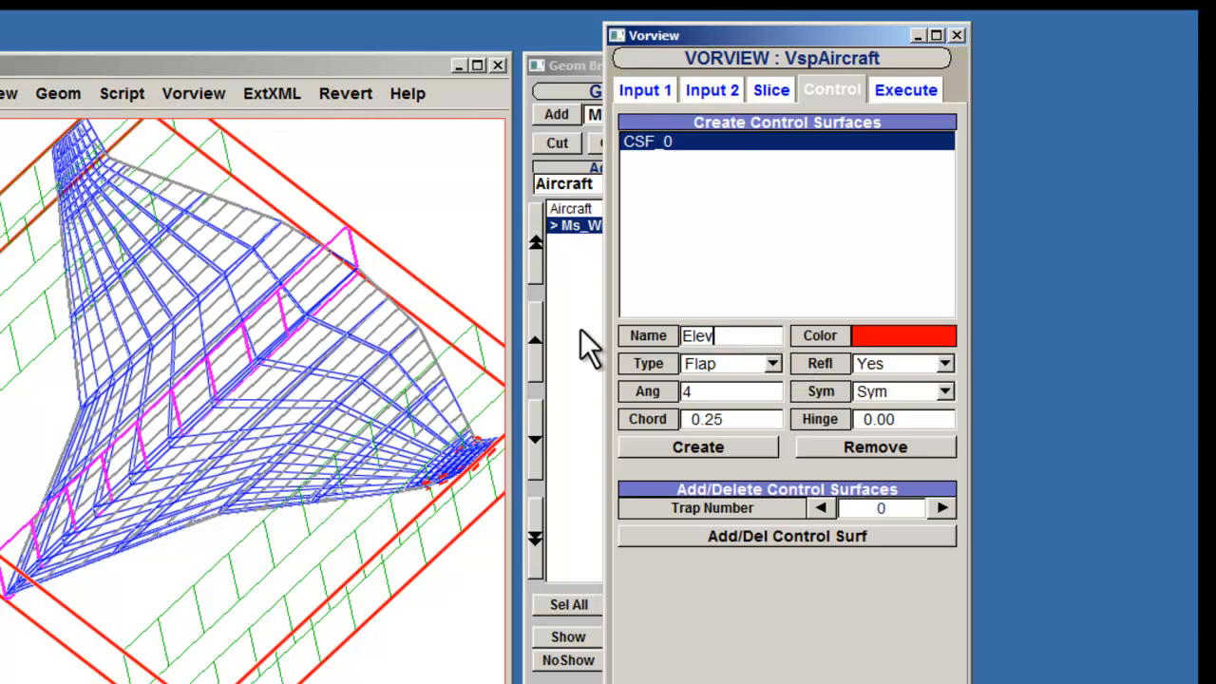
{"action": "type", "text": "or"}
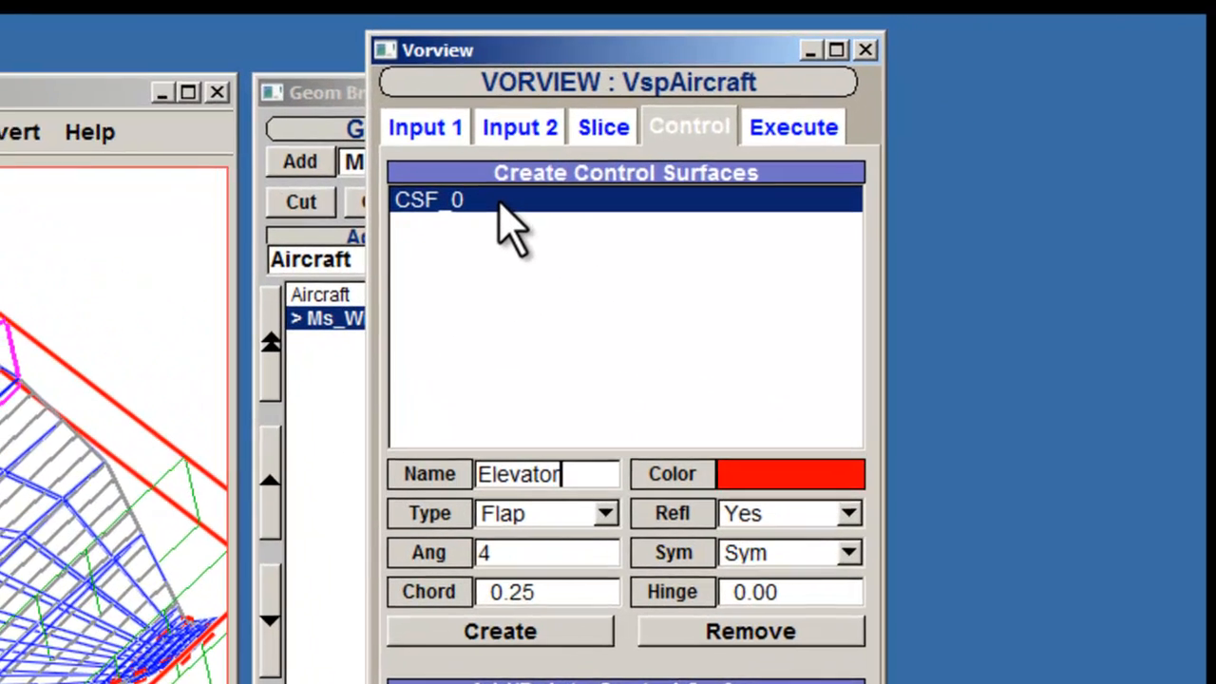
{"action": "key", "text": "Return"}
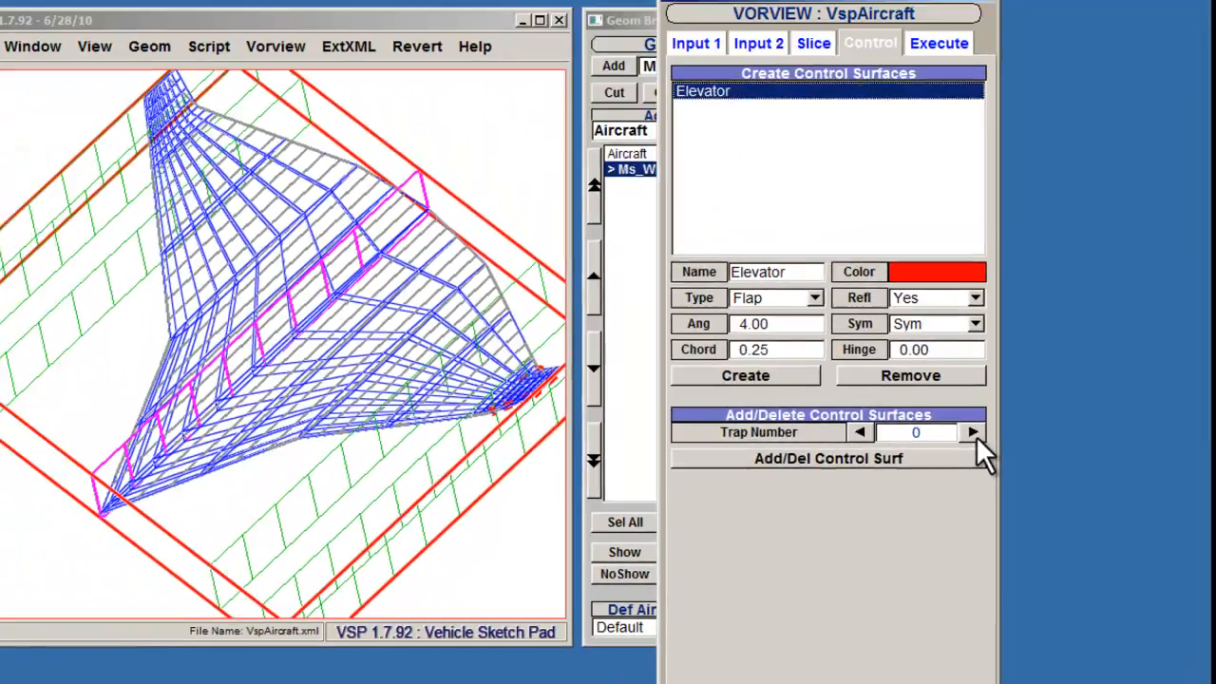
Assign the Elevator control surface to trap number 12 on the wing
{"action": "left_click", "coordinate": [902, 424]}
{"action": "left_click", "coordinate": [903, 424]}
{"action": "left_click", "coordinate": [903, 423]}
{"action": "left_click", "coordinate": [902, 424]}
{"action": "left_click", "coordinate": [983, 434]}
{"action": "left_click", "coordinate": [983, 434]}
{"action": "left_click", "coordinate": [983, 434]}
{"action": "left_click", "coordinate": [983, 434]}
{"action": "left_click", "coordinate": [983, 434]}
{"action": "left_click", "coordinate": [983, 434]}
{"action": "left_click", "coordinate": [983, 434]}
{"action": "left_click", "coordinate": [983, 434]}
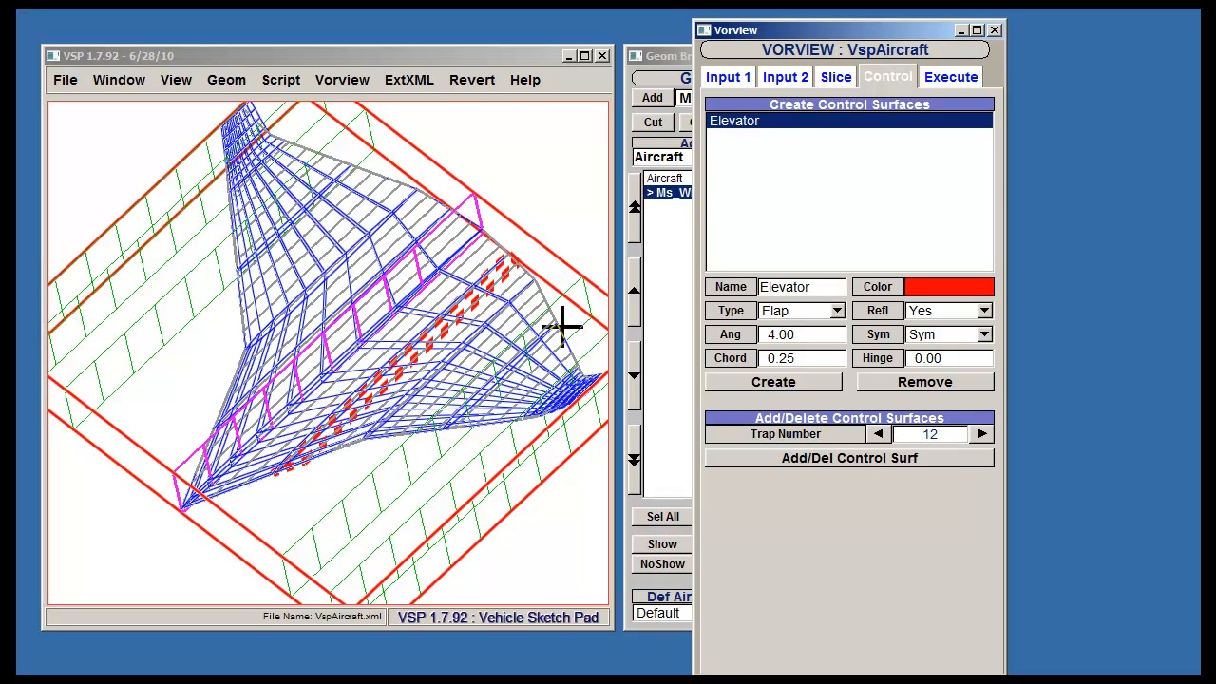
{"action": "left_click", "coordinate": [794, 459]}
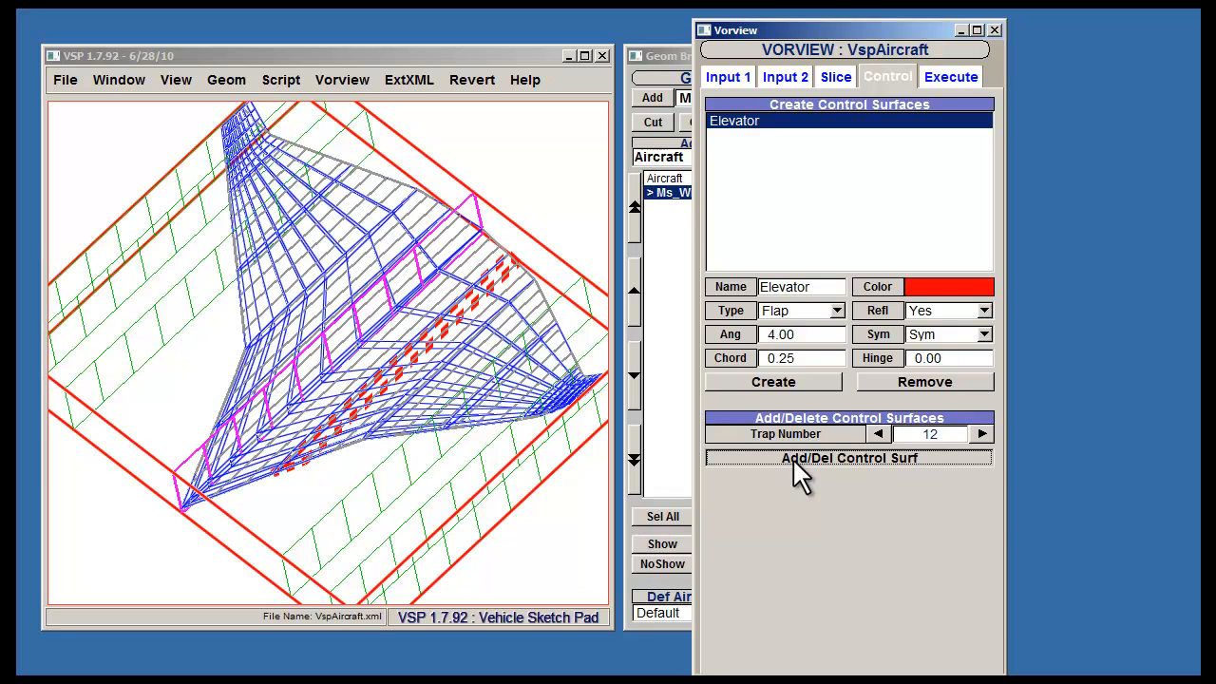
{"action": "left_click", "coordinate": [877, 459]}
{"action": "left_click", "coordinate": [908, 456]}
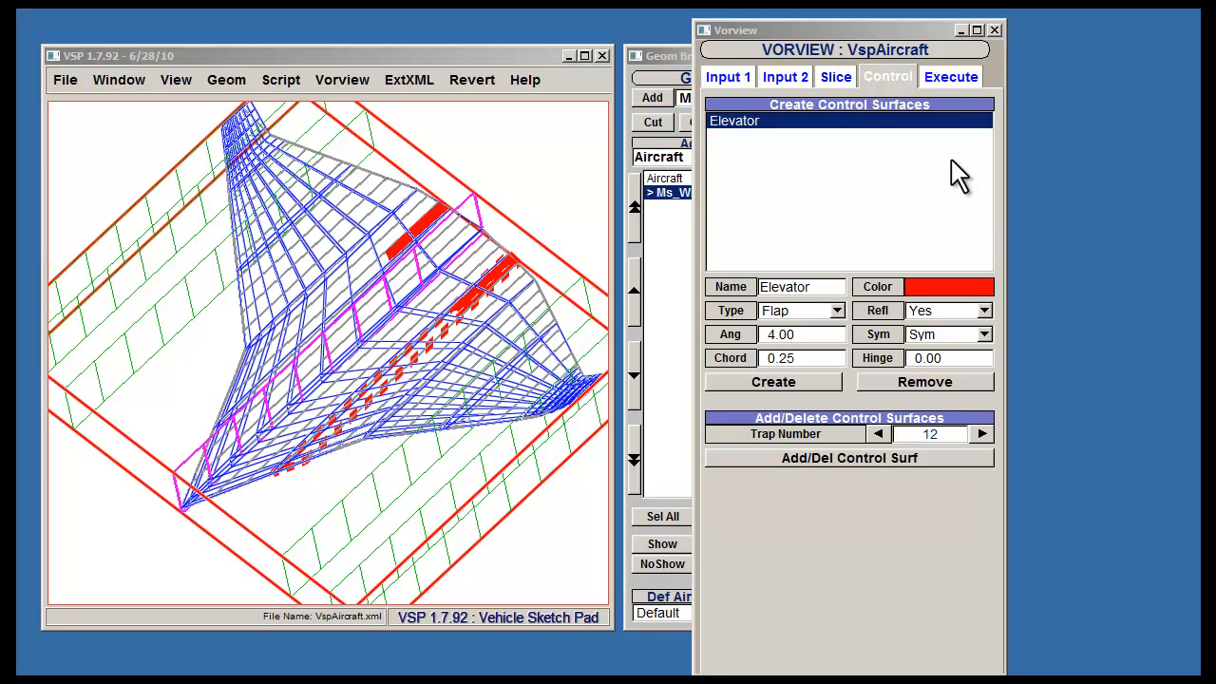
Set the number of sub panels to 1100 and subdivide the sliced wing
{"action": "left_click", "coordinate": [951, 78]}
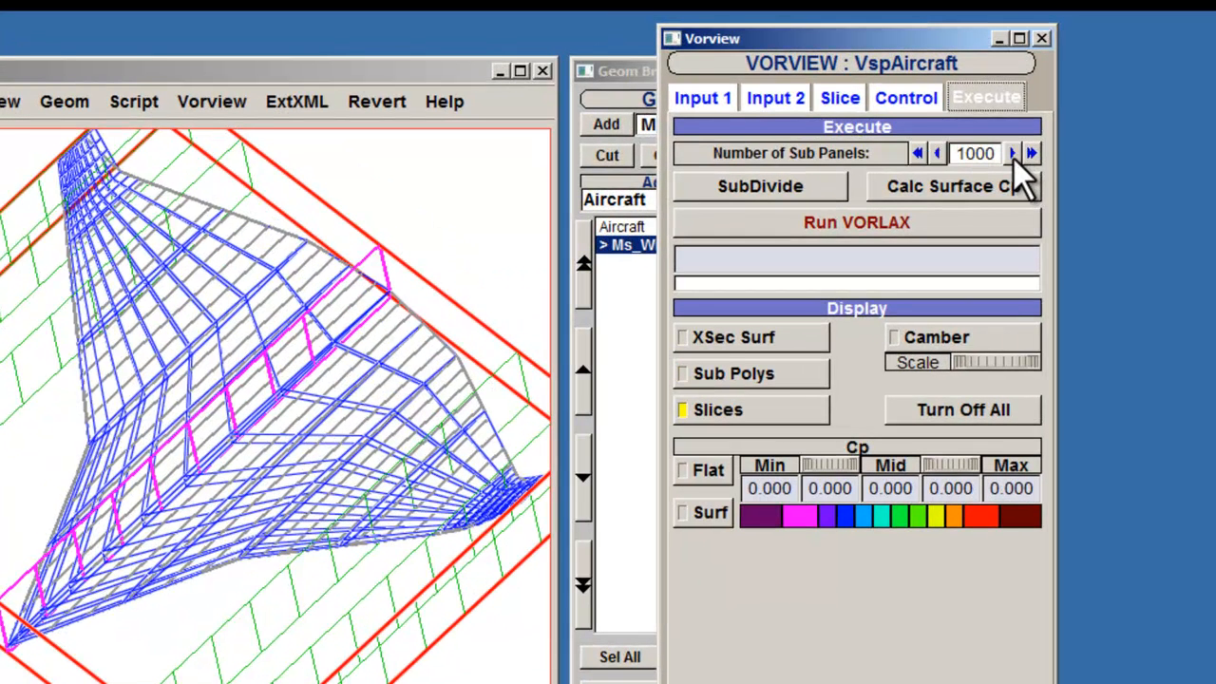
{"action": "left_click", "coordinate": [1012, 154]}
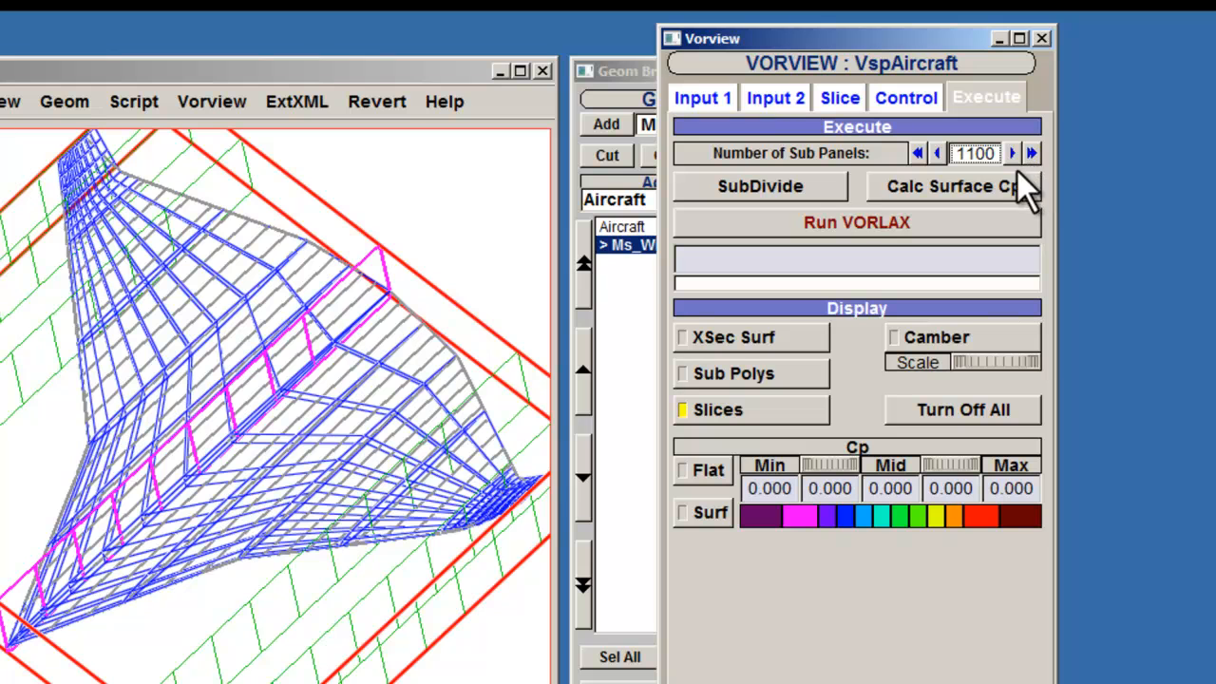
{"action": "left_click", "coordinate": [821, 189]}
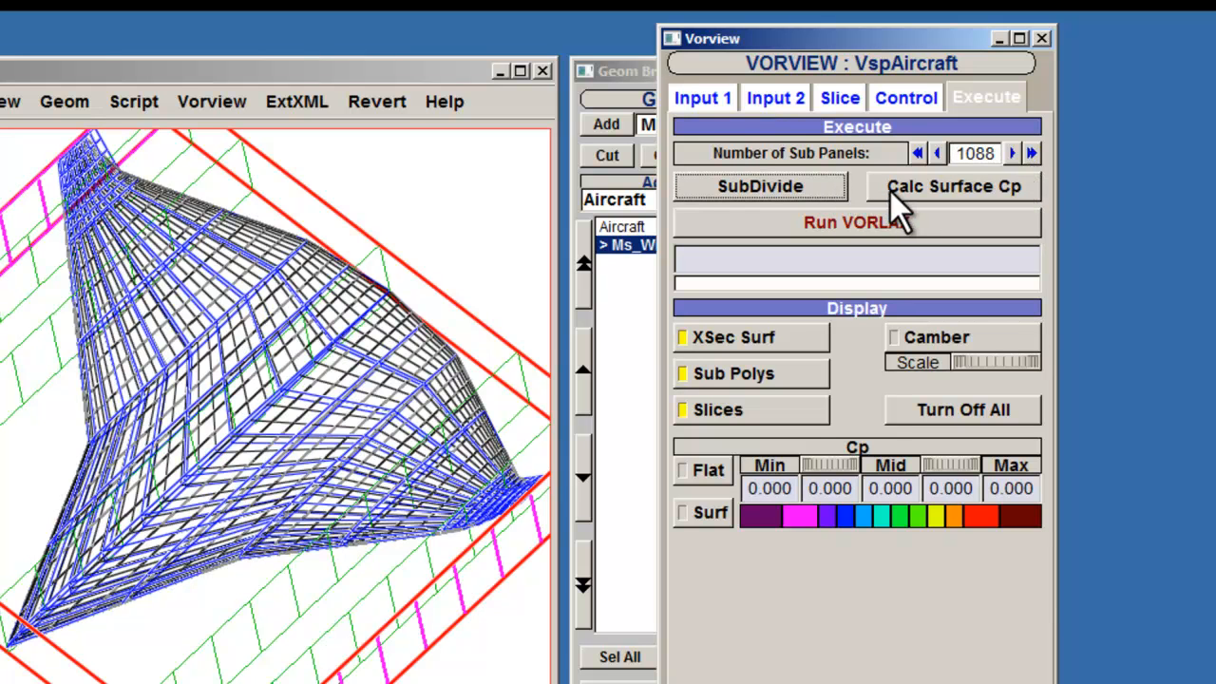
Calculate the surface Cp and run the VORLAX analysis to produce its summary output
{"action": "left_click", "coordinate": [890, 190]}
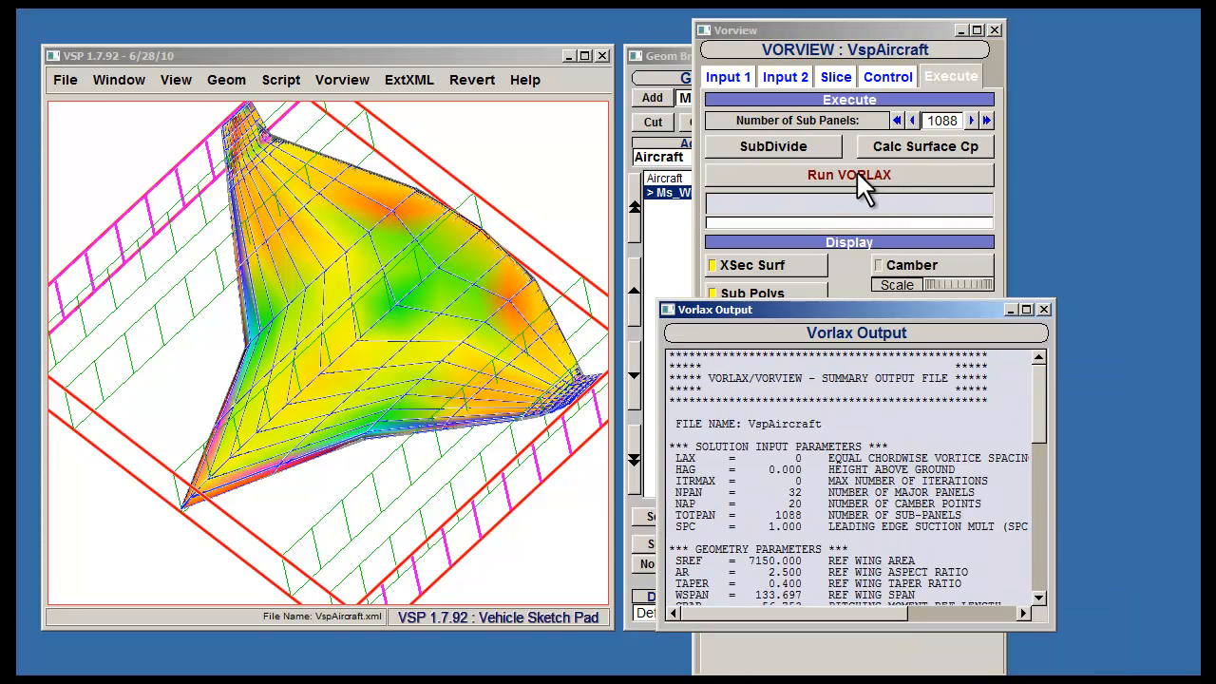
{"action": "left_click", "coordinate": [855, 170]}
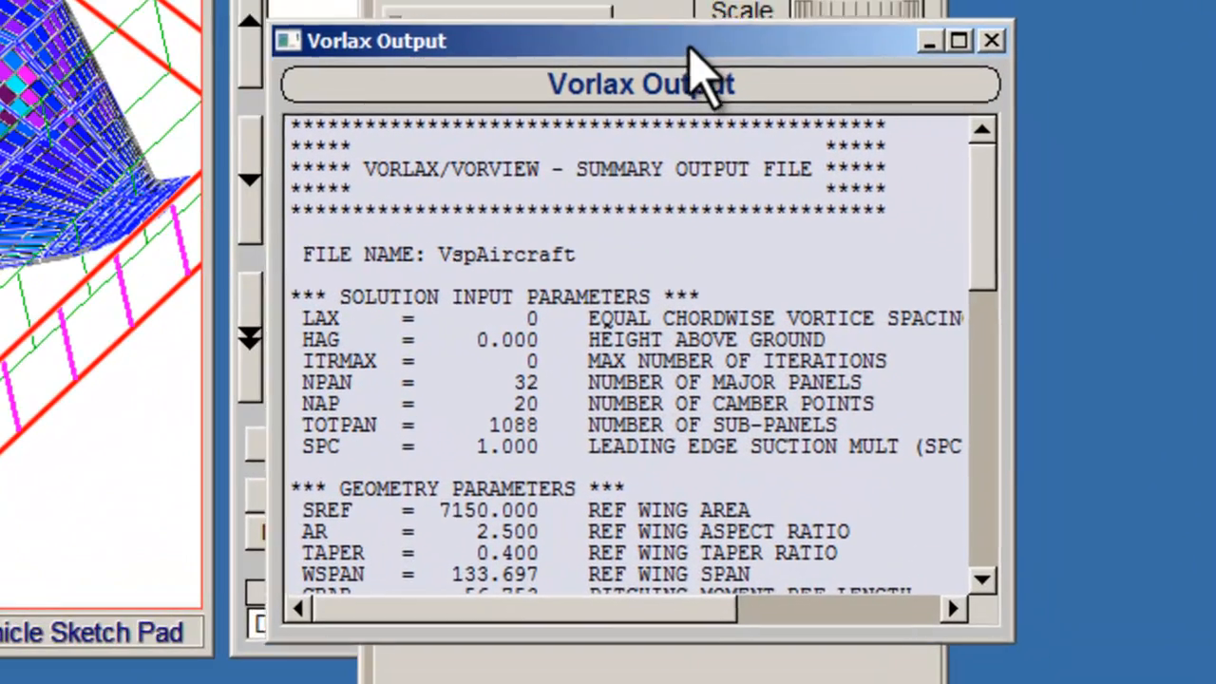
{"action": "left_click_drag", "start_coordinate": [690, 45], "coordinate": [680, 38]}
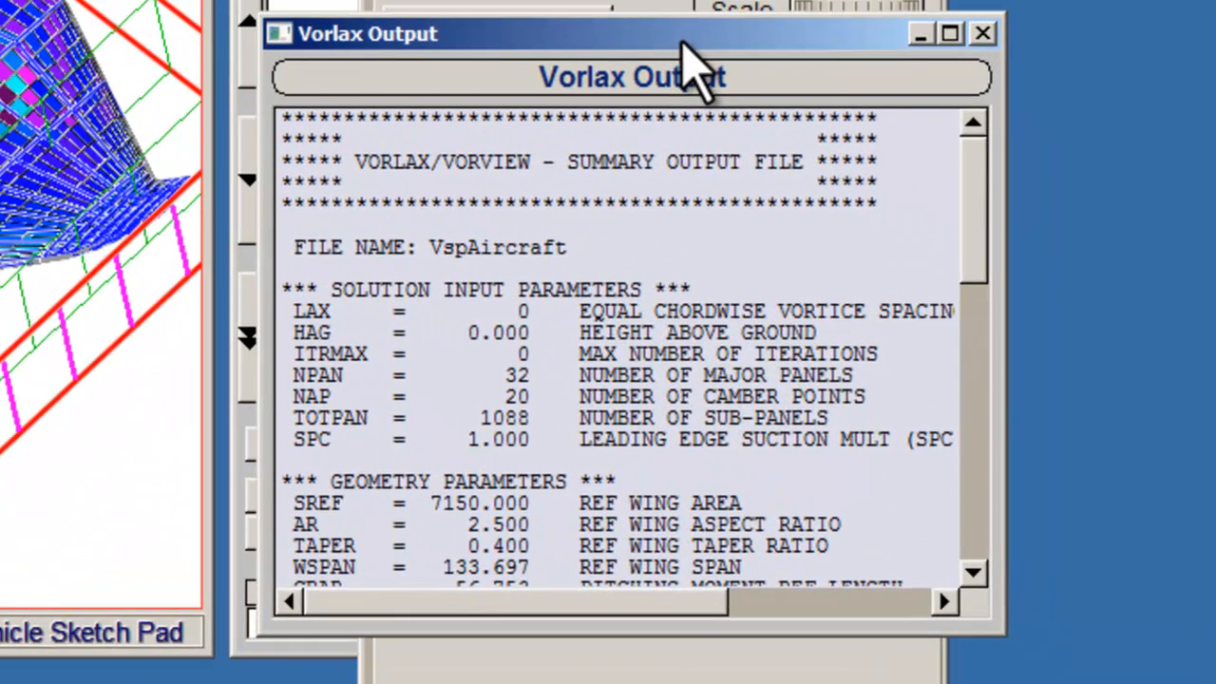